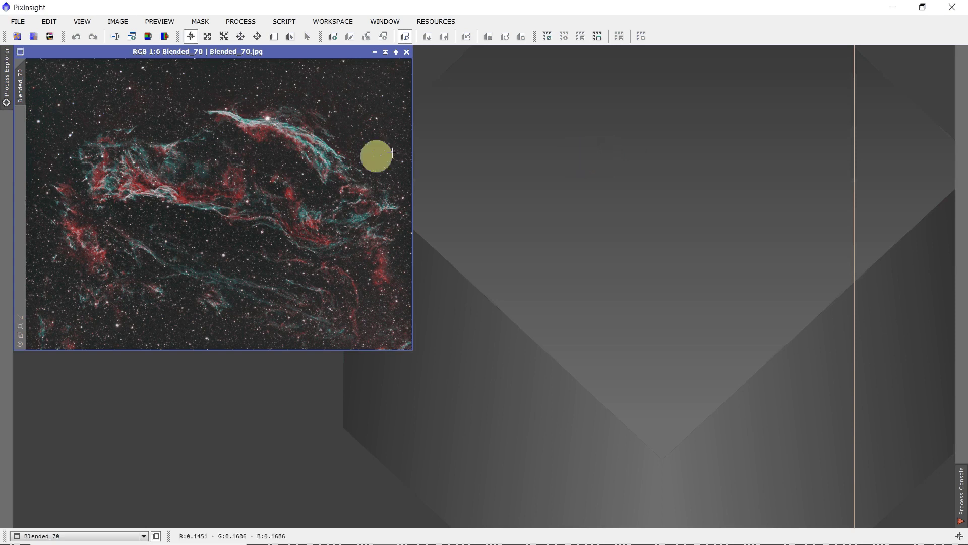
Show the Process Explorer and expand the <All Processes> list
click(7, 78)
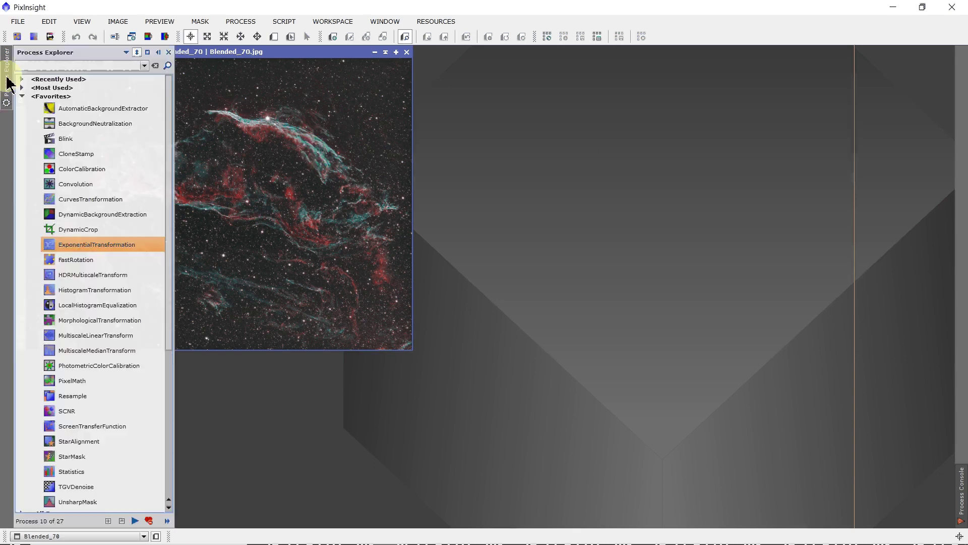
click(7, 81)
click(7, 90)
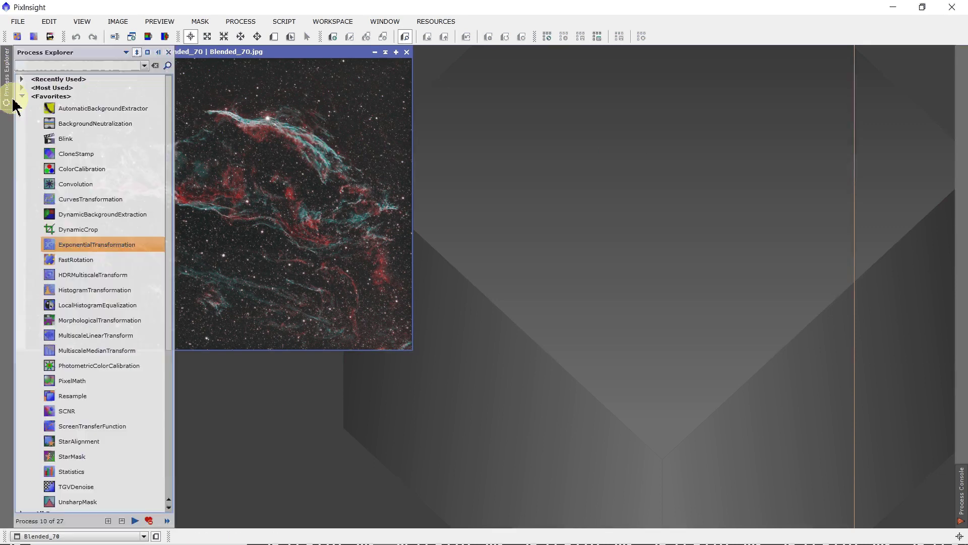
scroll(58, 334, down, 3)
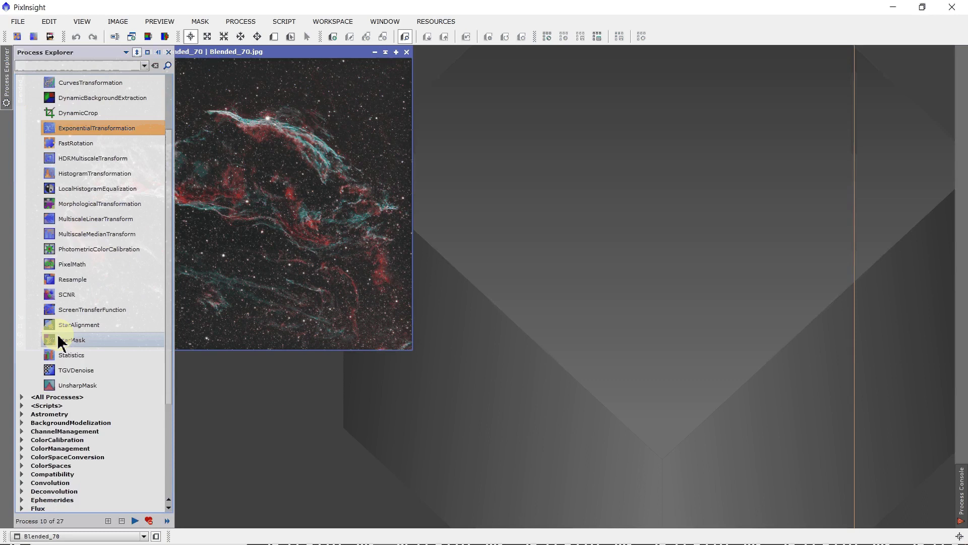
click(22, 397)
Drag NoOperation onto the workspace beside the Blended_70.jpg image as Process01
scroll(19, 405, down, 15)
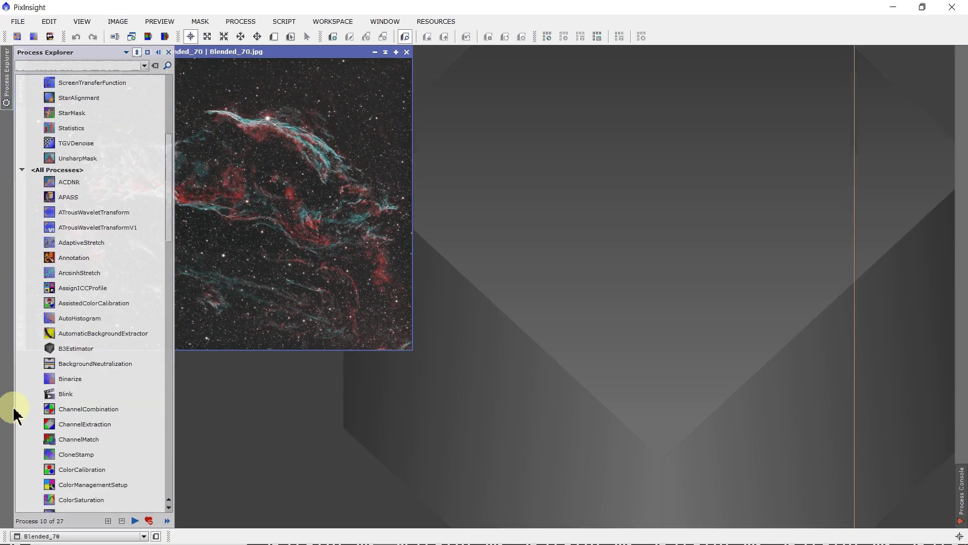
scroll(74, 421, down, 7)
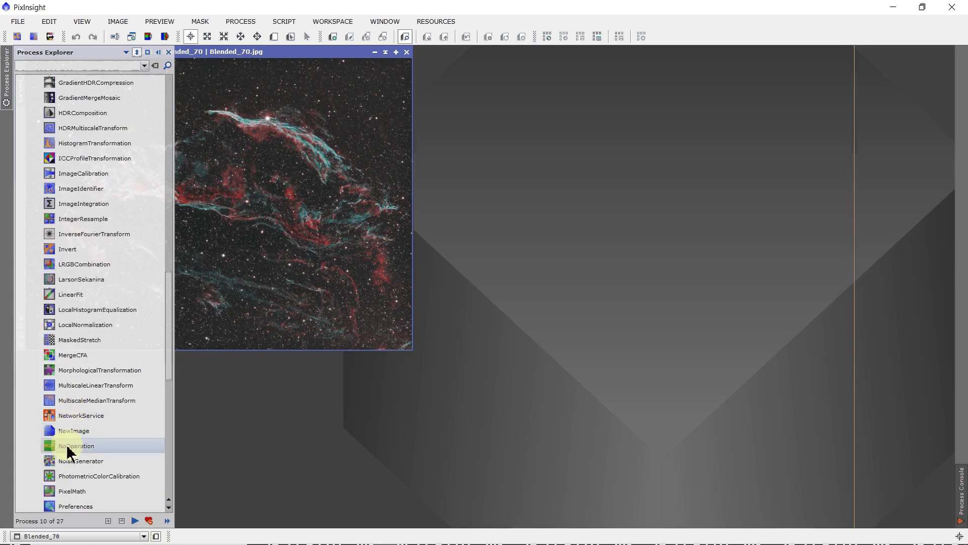
drag(50, 446, 743, 233)
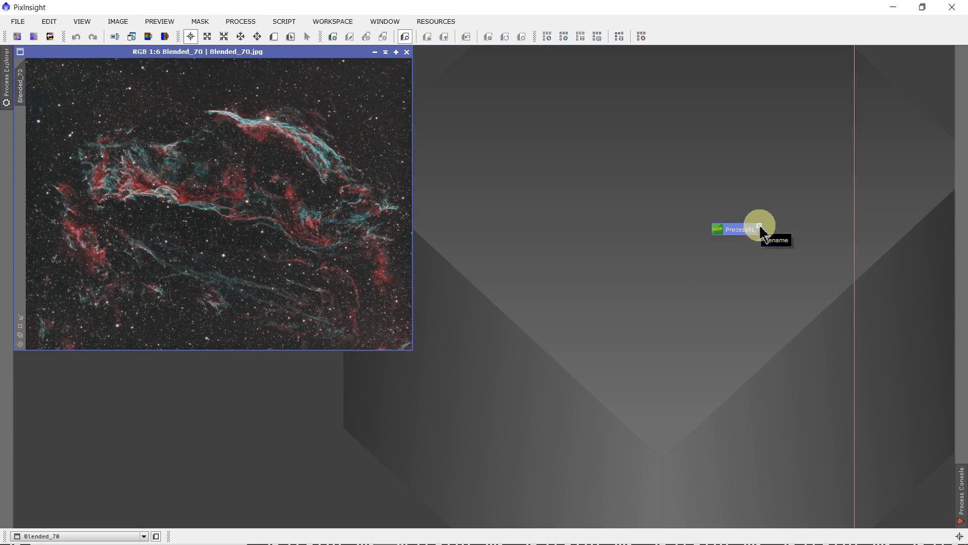
Rename the NoOperation icon to INSTRUCTIONS and move it to the workspace's upper right
click(759, 227)
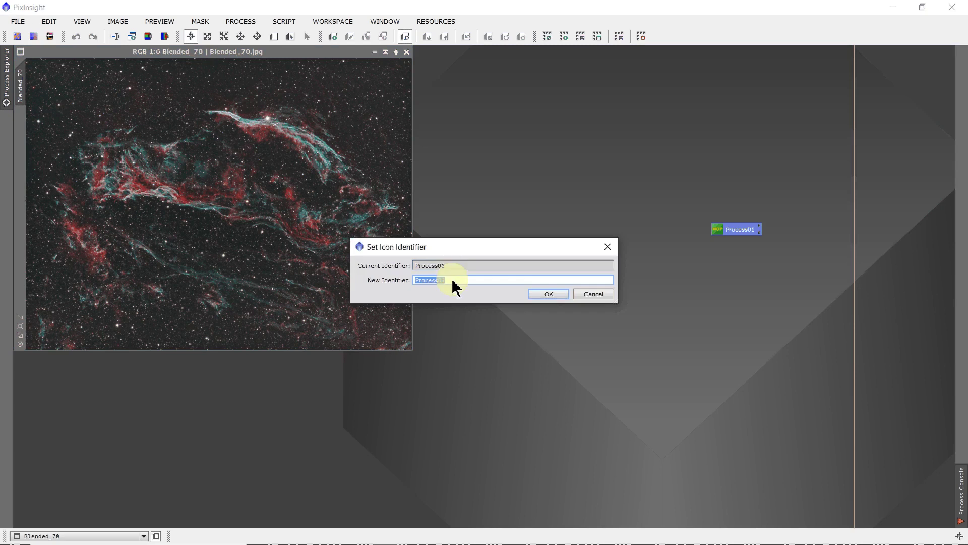
text(INSTRUCTIONS)
click(555, 293)
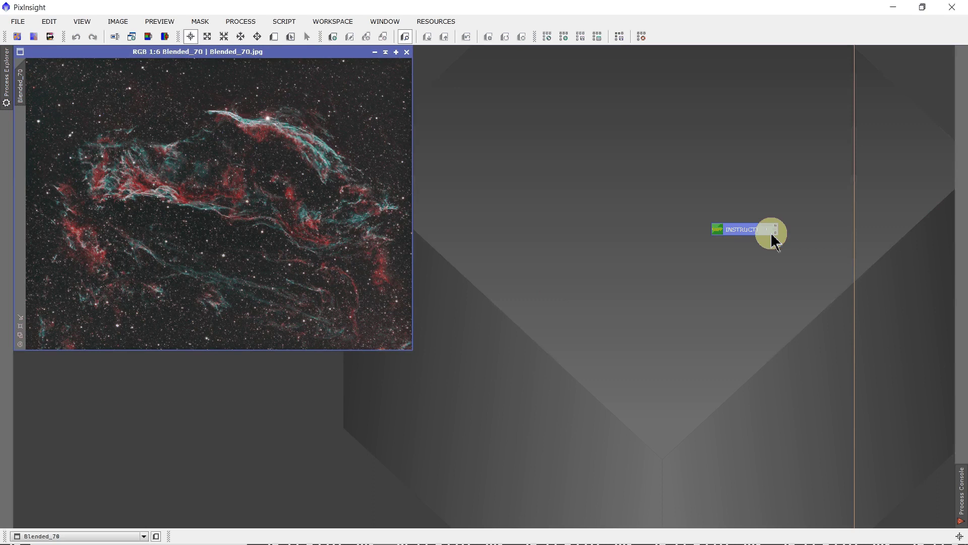
drag(754, 235, 812, 101)
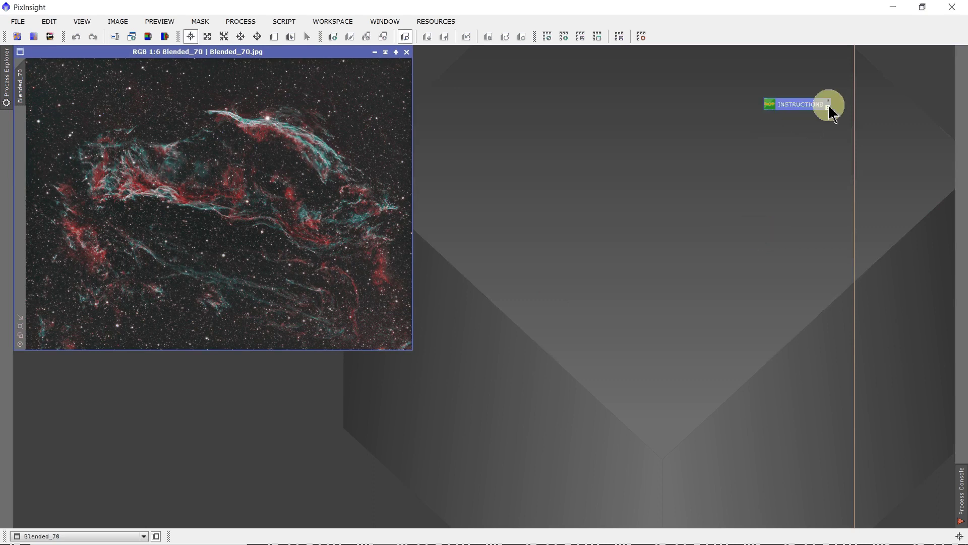
Commit an INSTRUCTIONS description: create two clones of the target image named "o" and "b"
click(828, 108)
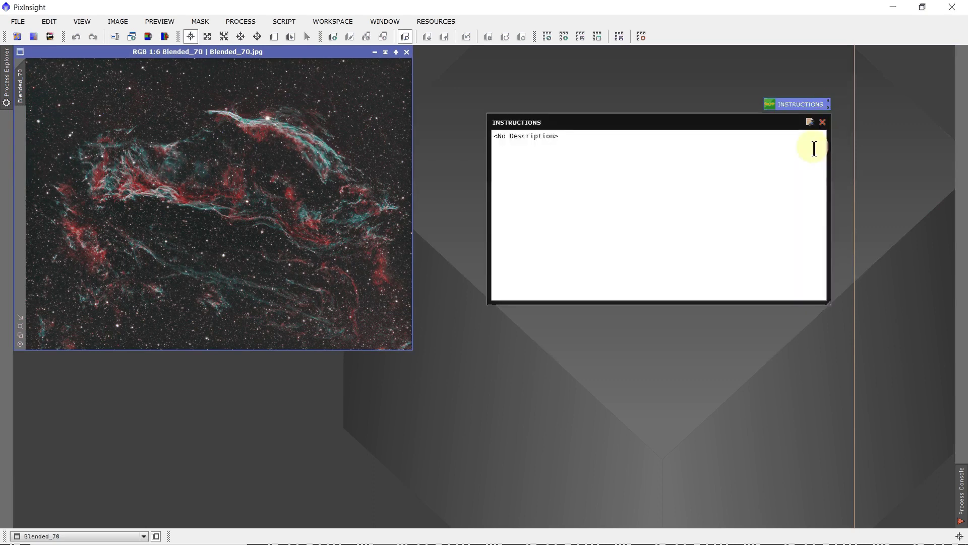
click(810, 122)
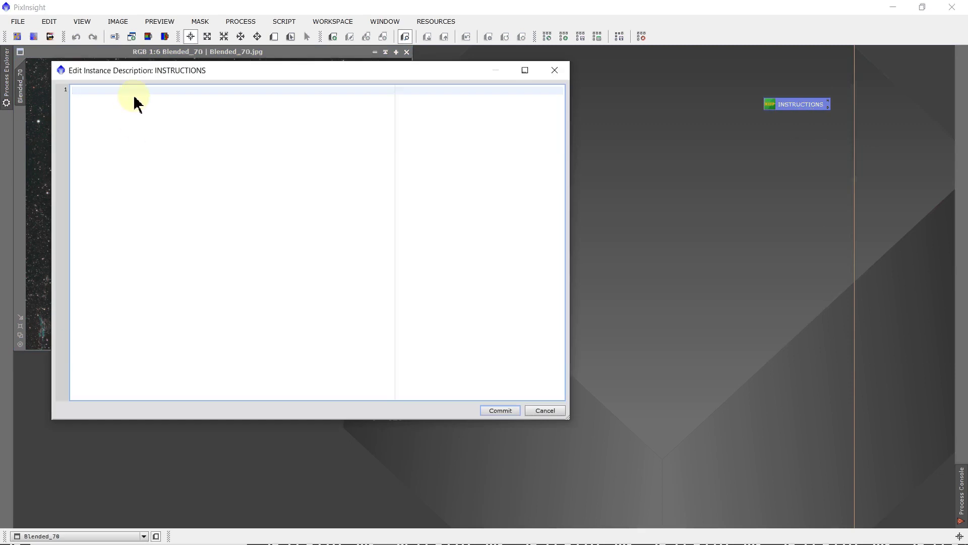
text(To use)
text(this set of icons you will need to create)
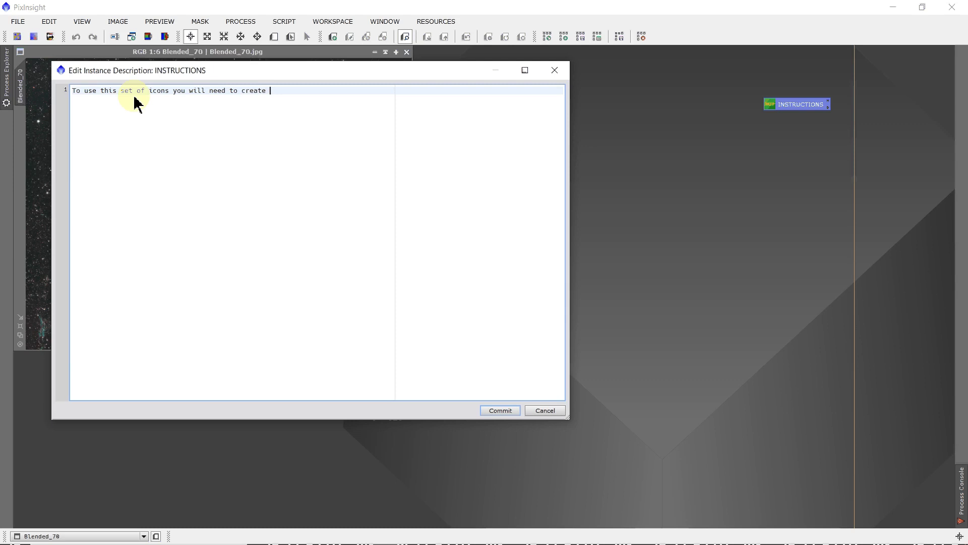
text( two clones of the target image. Name one)
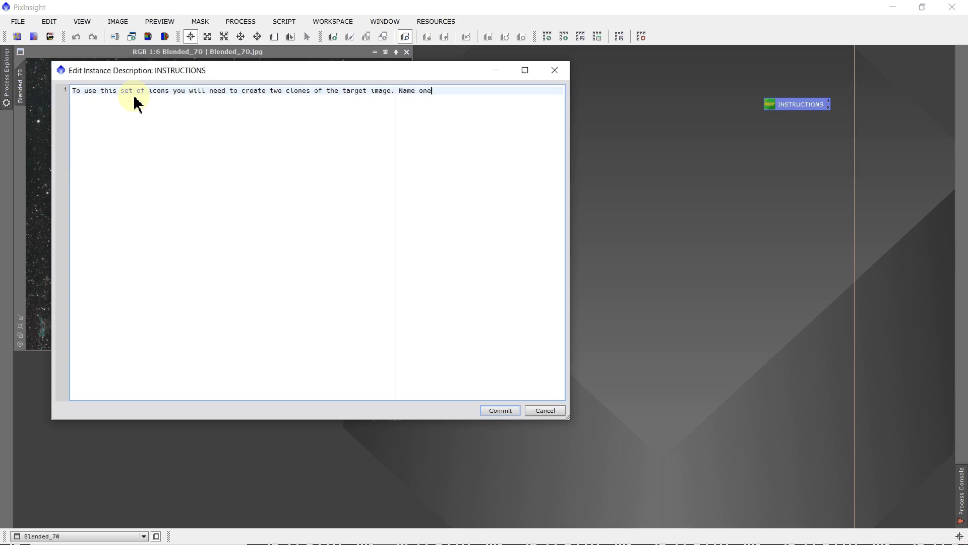
text( of the)
text( "o")
text( and)
text( one)
key(BackSpace)
key(BackSpace)
key(BackSpace)
text(the other "b".)
click(494, 411)
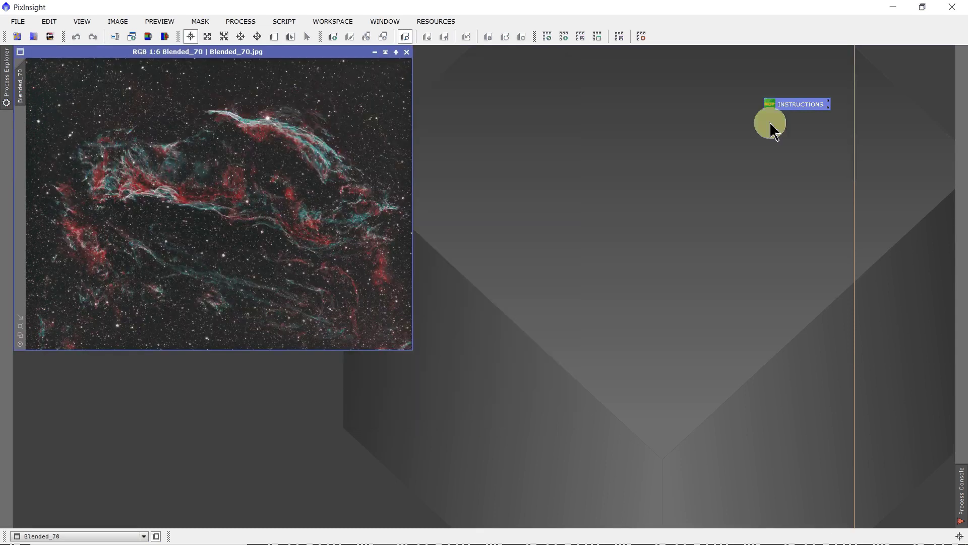
click(829, 109)
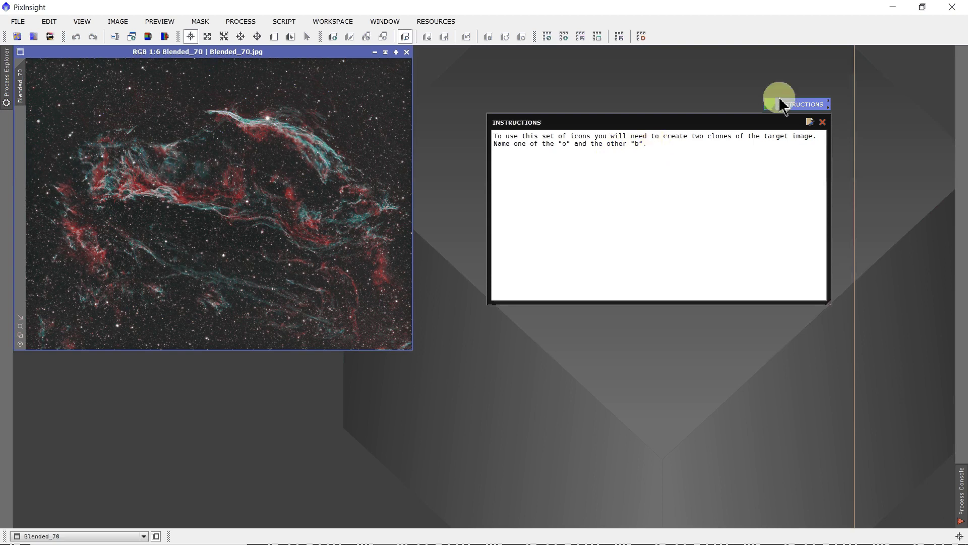
click(823, 122)
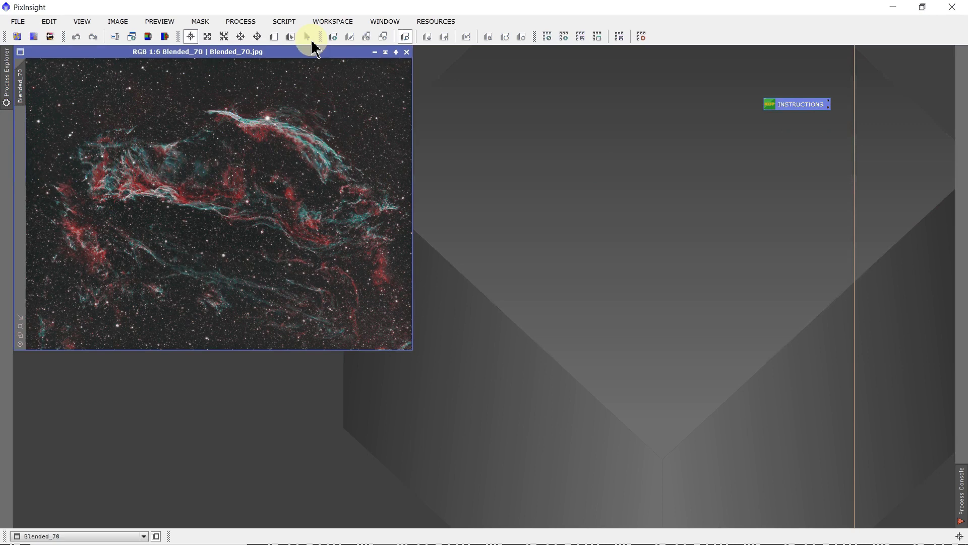
click(283, 21)
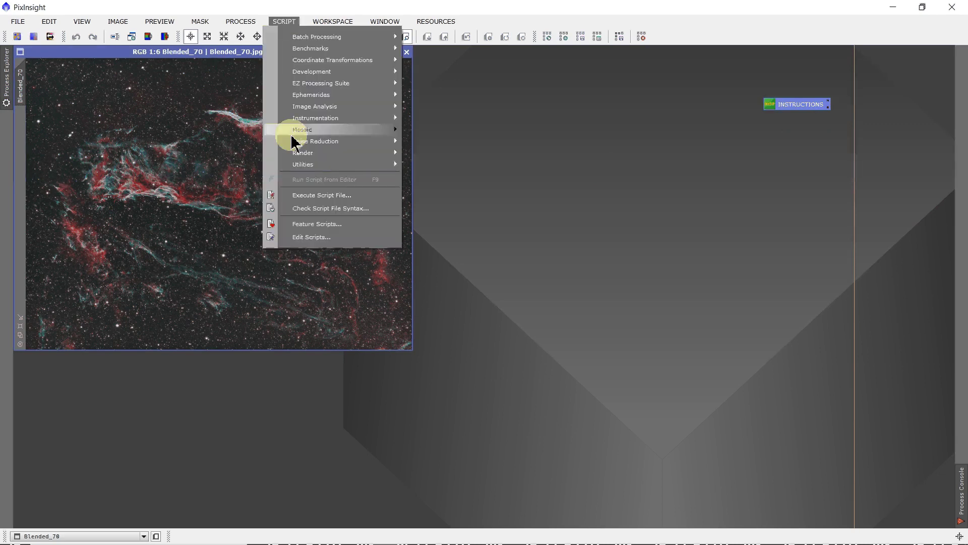
mouse_move(304, 166)
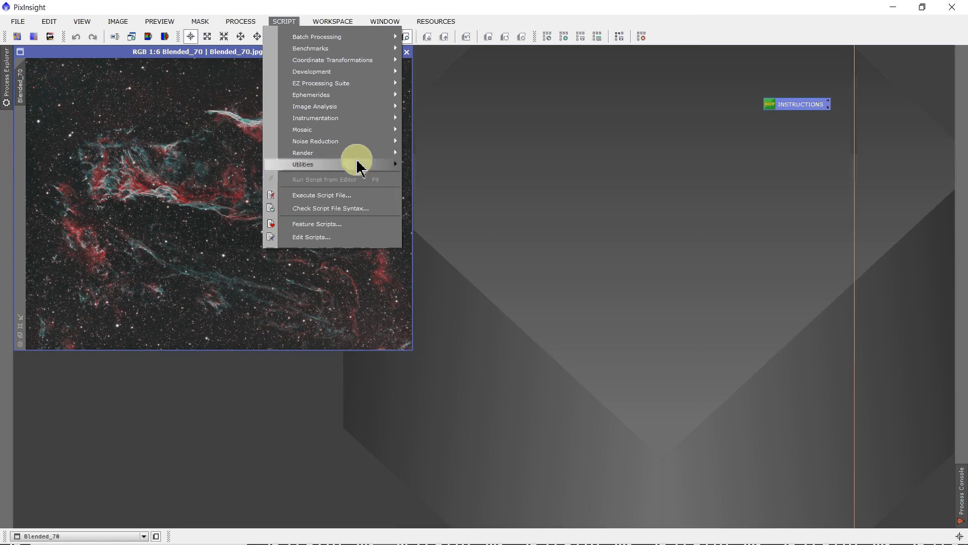
mouse_move(397, 165)
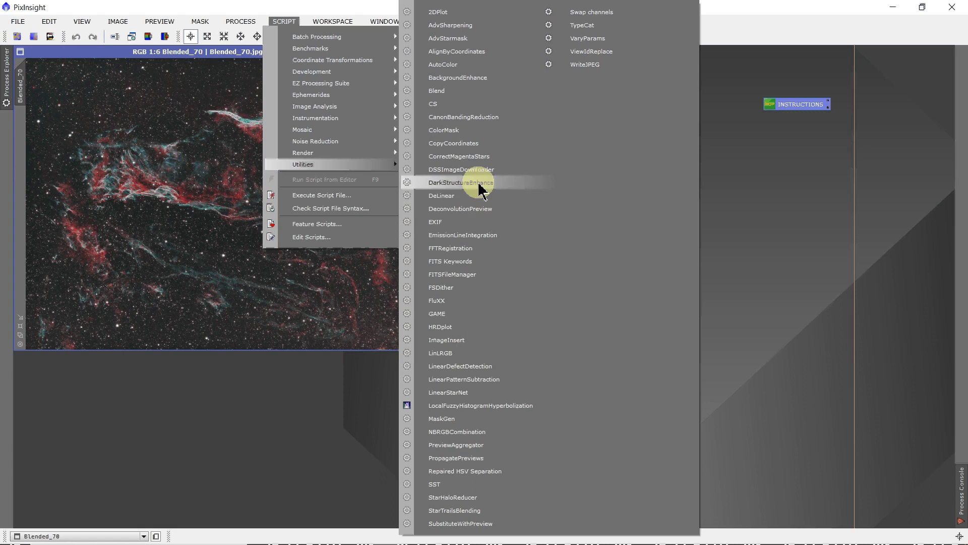
Close the scripts list and collapse the <All Processes> group in Process Explorer
click(283, 22)
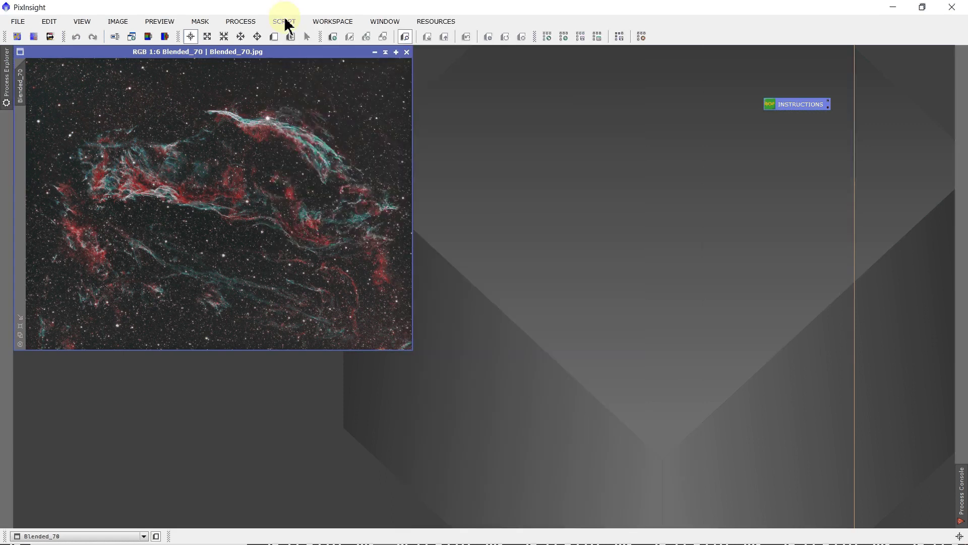
click(4, 93)
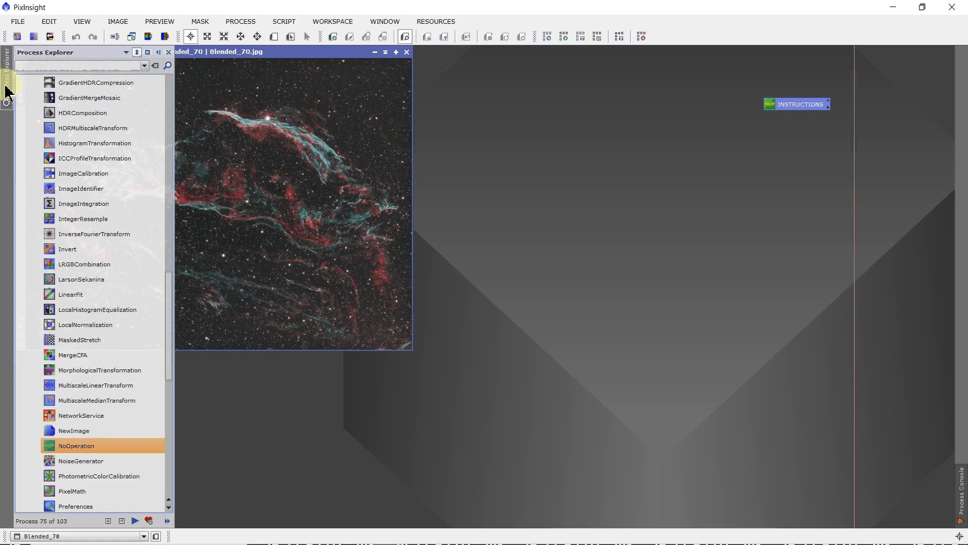
scroll(70, 203, up, 12)
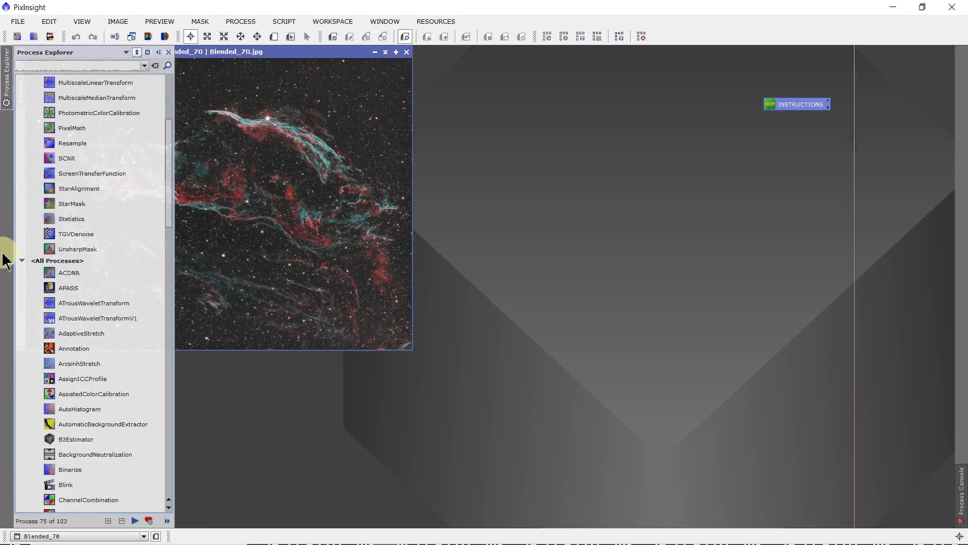
click(22, 260)
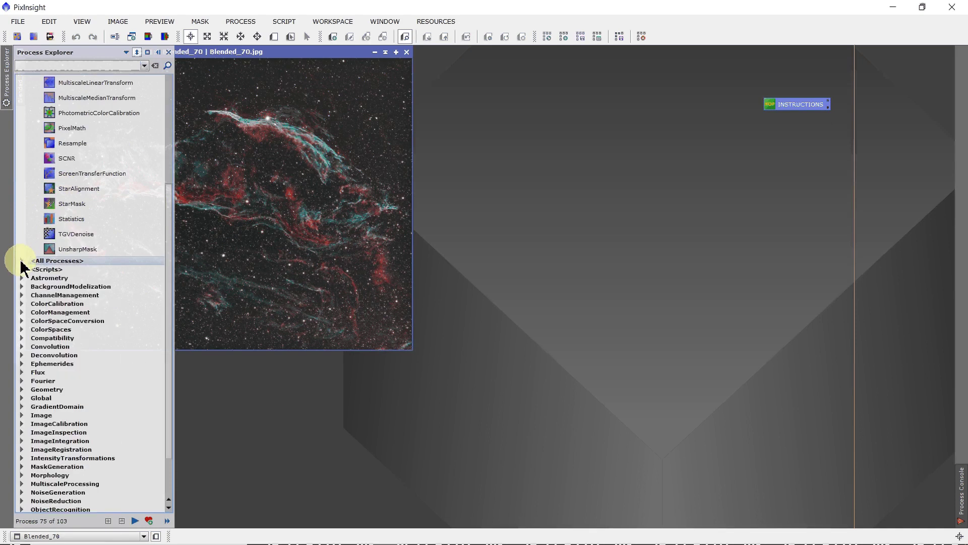
scroll(52, 185, up, 5)
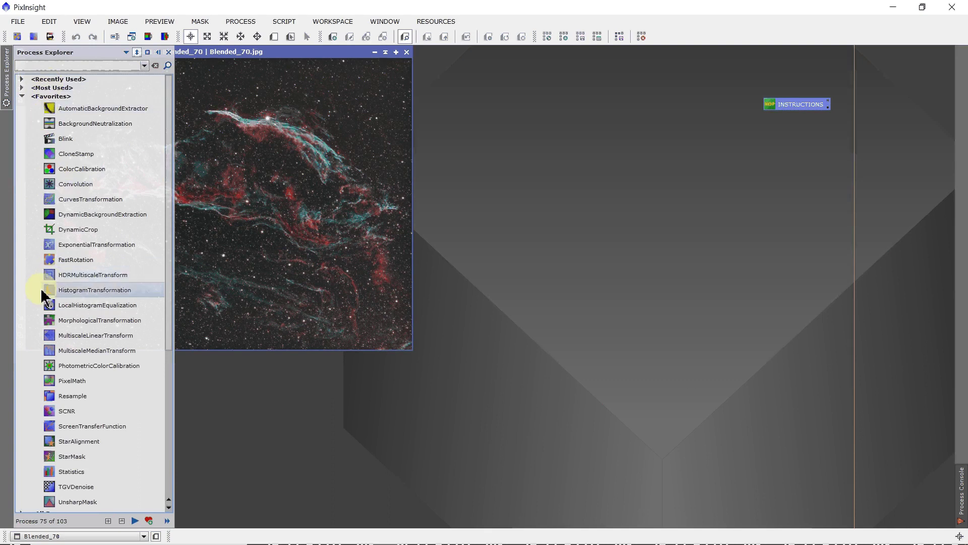
scroll(43, 295, down, 4)
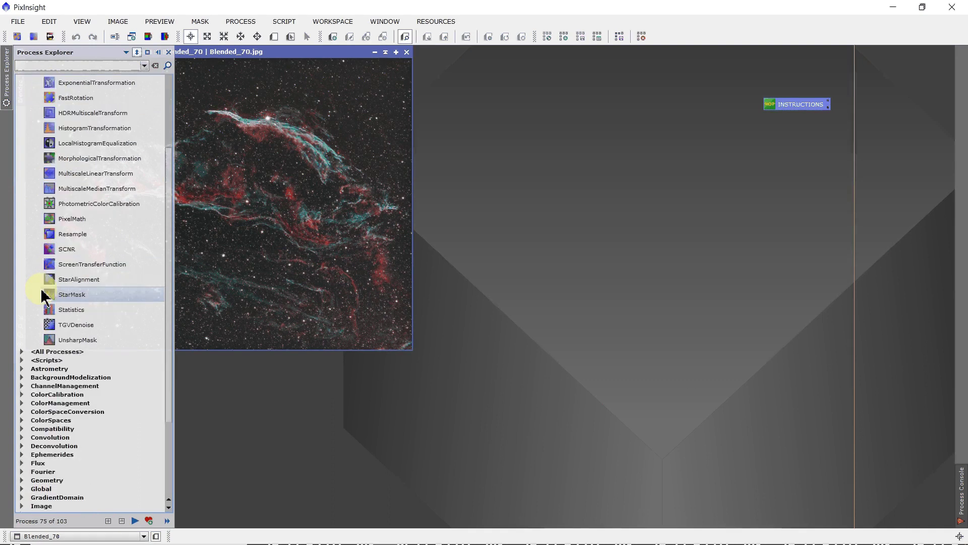
Drag DarkStructureEnhance from <Scripts> > Utilities onto the workspace below INSTRUCTIONS
click(22, 360)
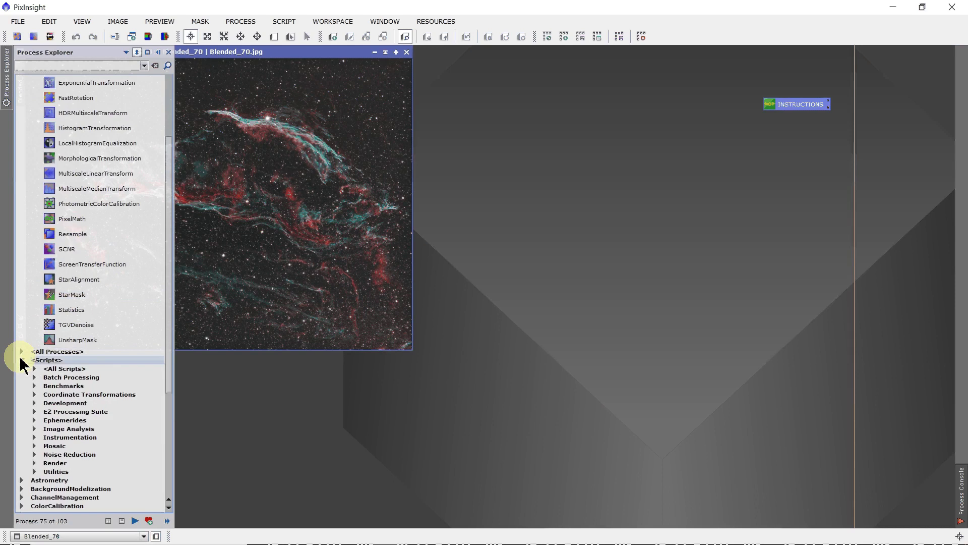
click(34, 472)
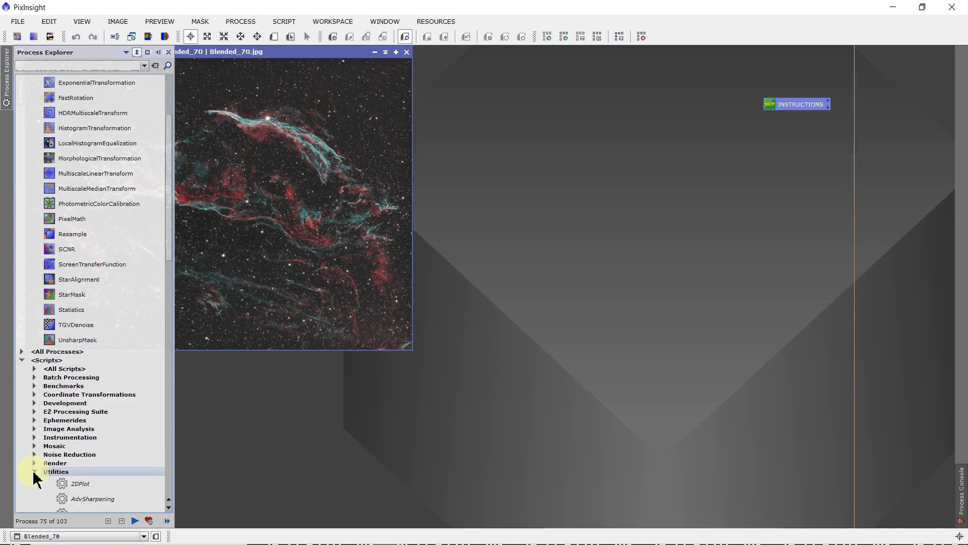
scroll(35, 479, down, 5)
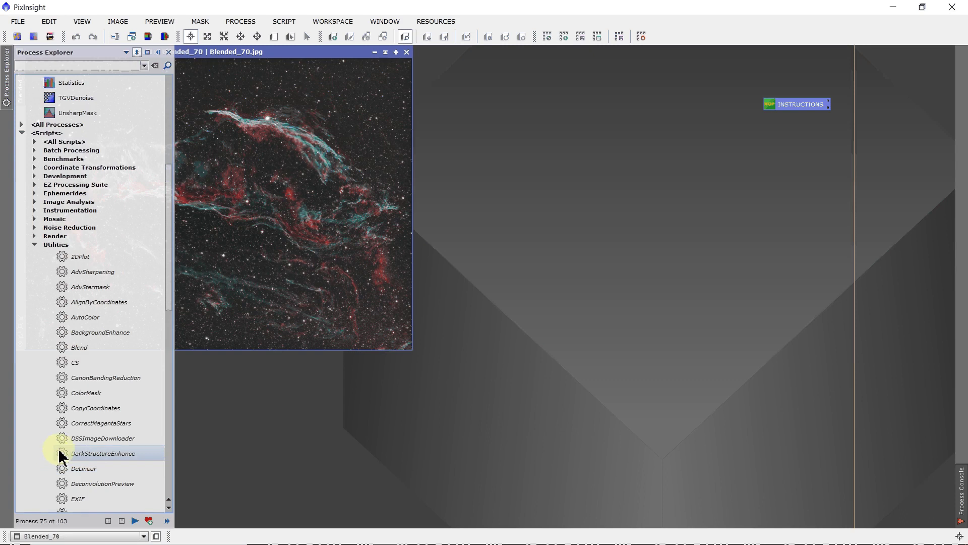
drag(60, 454, 781, 132)
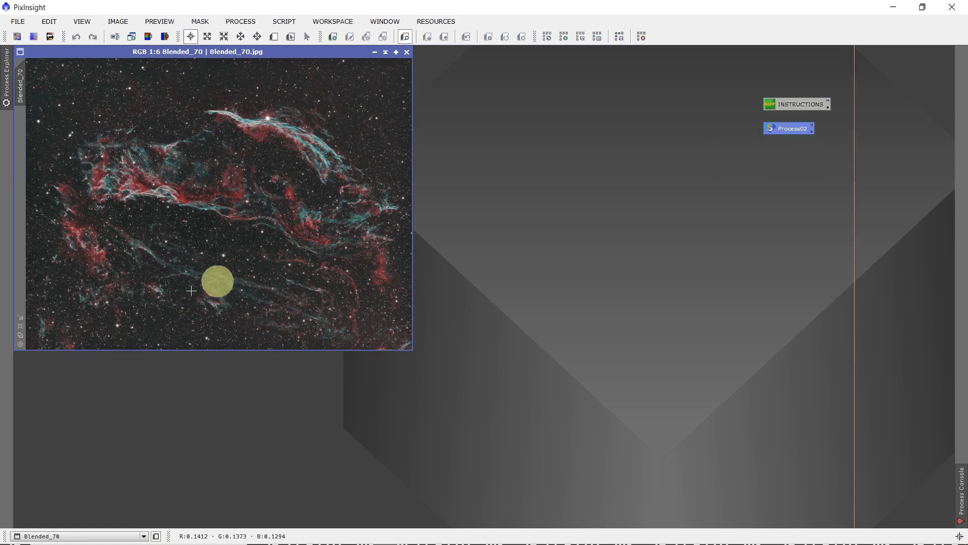
Rename the Process02 script icon to DarkStructureEnhance
click(813, 126)
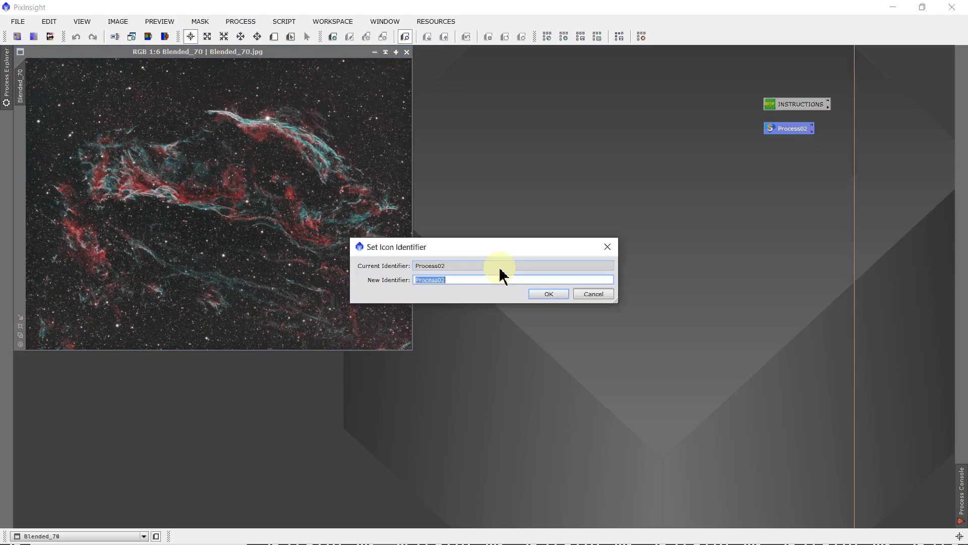
text(DarkStructureEnhance)
click(548, 294)
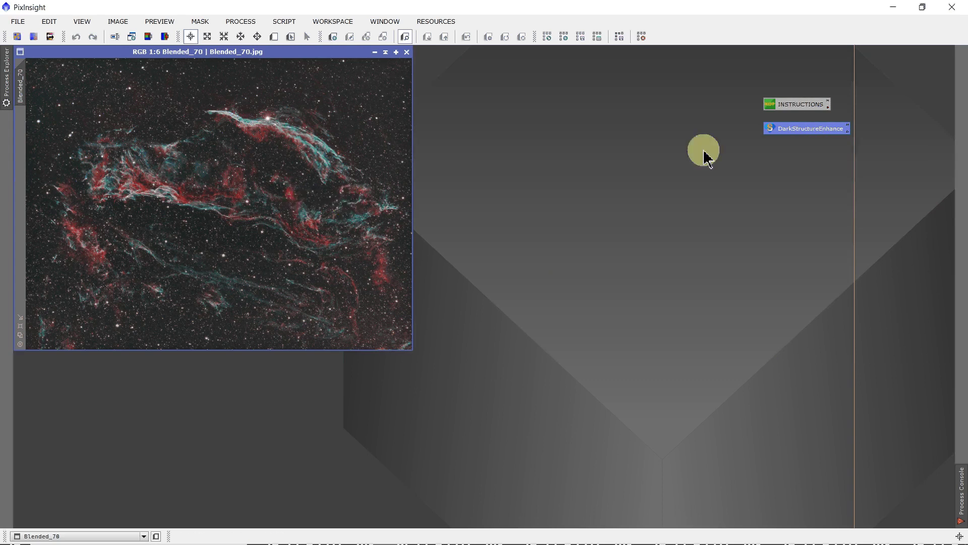
double_click(812, 130)
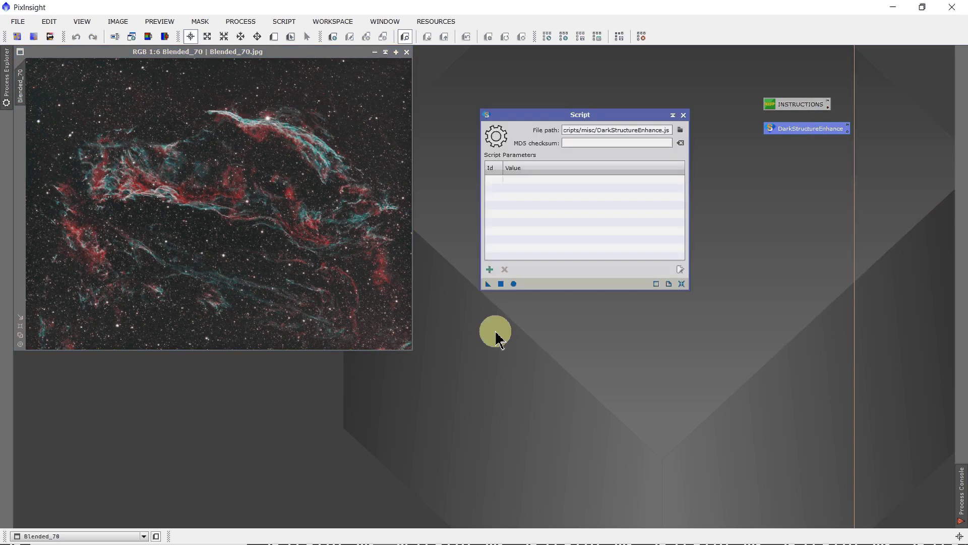
click(487, 286)
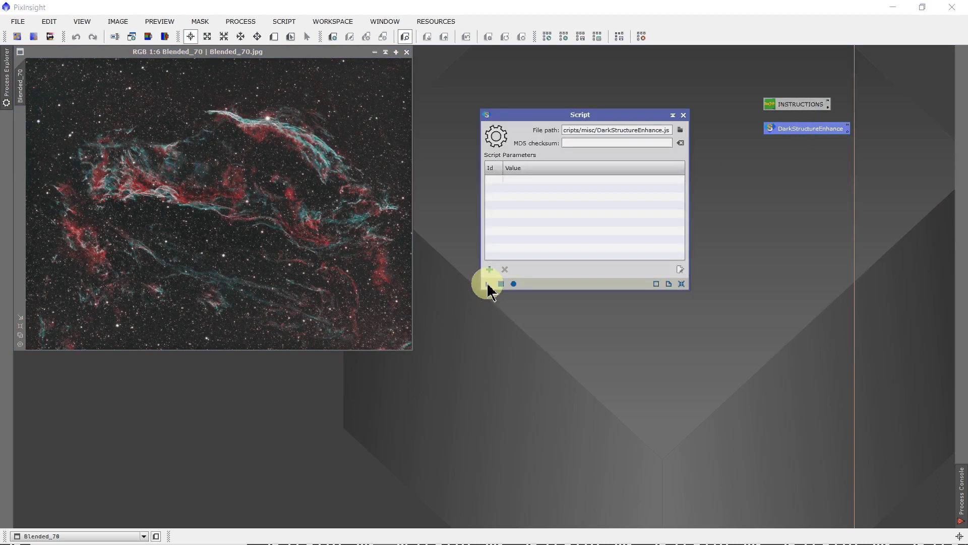
drag(488, 286, 293, 259)
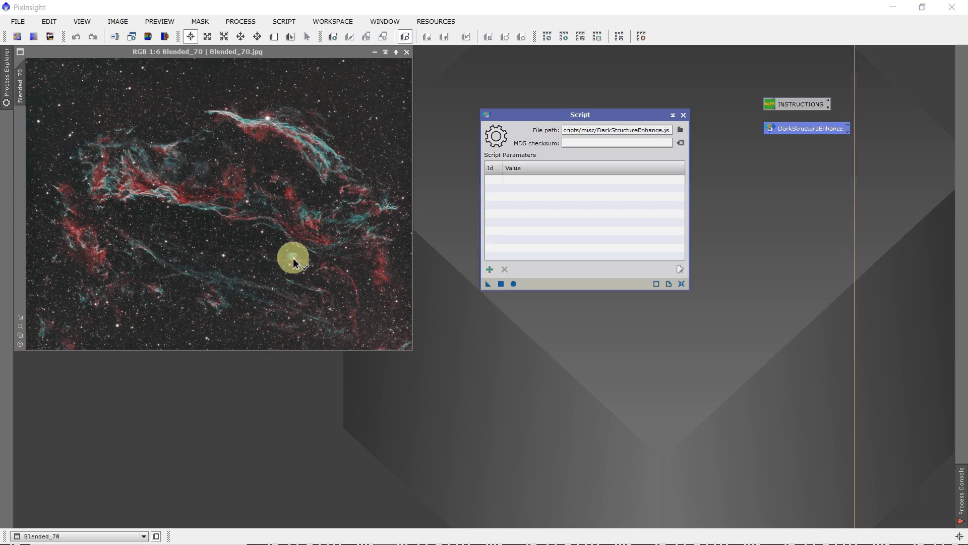
drag(293, 259, 485, 293)
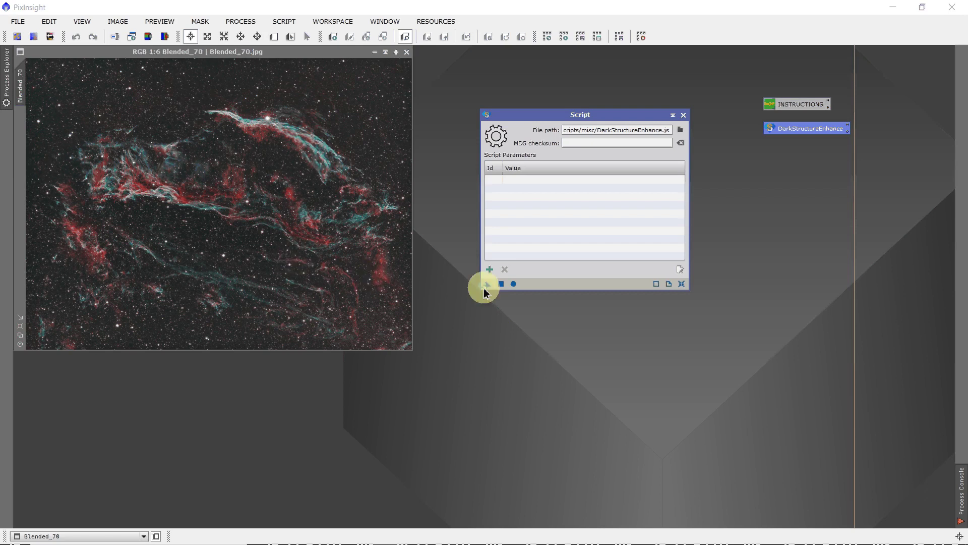
click(683, 115)
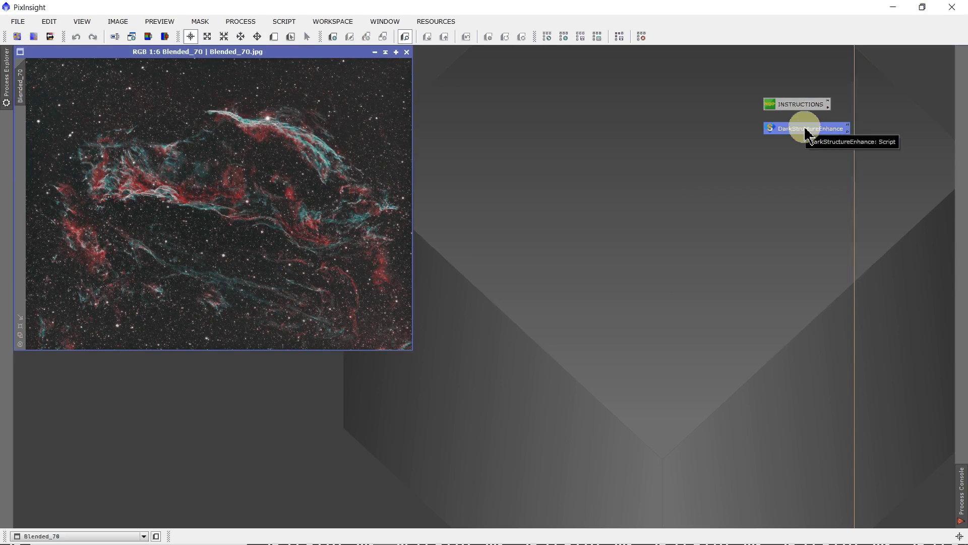
Run DarkStructureEnhance on Blended_70 with default settings: Amount 0.40, 8 layers, 1 iteration
drag(805, 132, 288, 169)
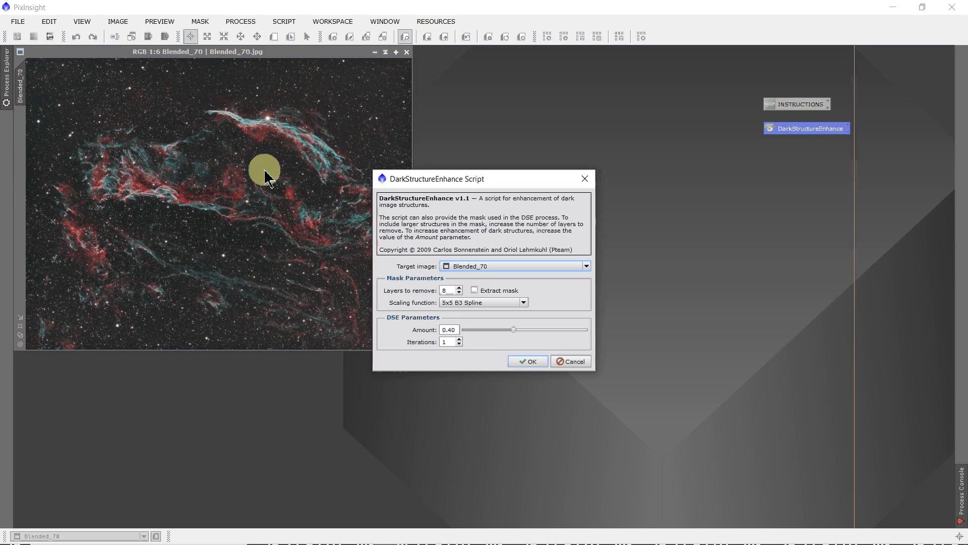
drag(455, 184, 536, 94)
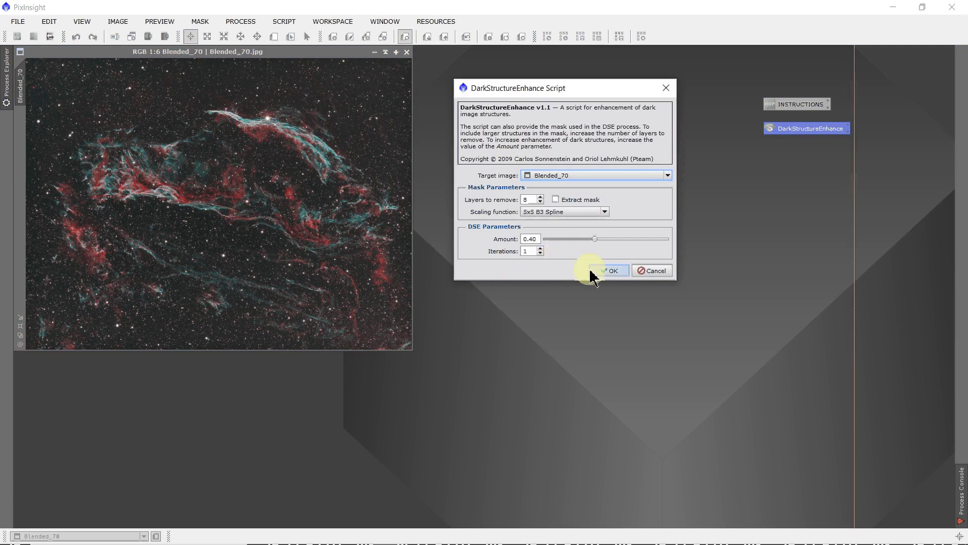
click(607, 274)
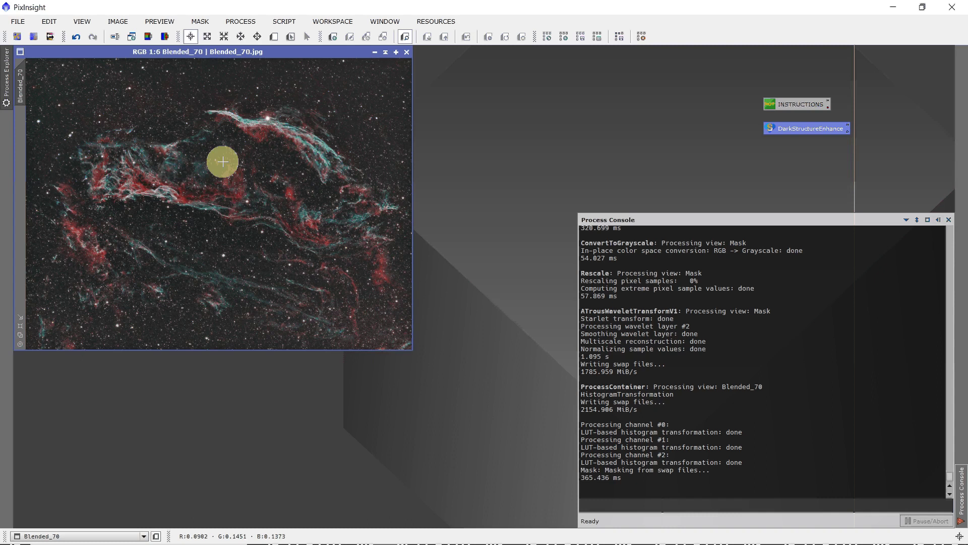
Undo then redo the DarkStructureEnhance result on Blended_70 for a before/after comparison
click(75, 38)
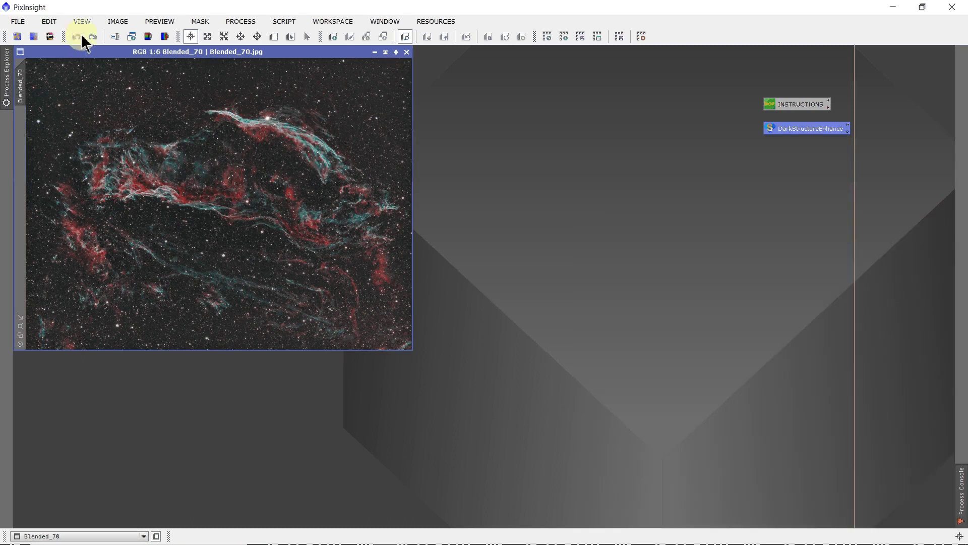
click(93, 37)
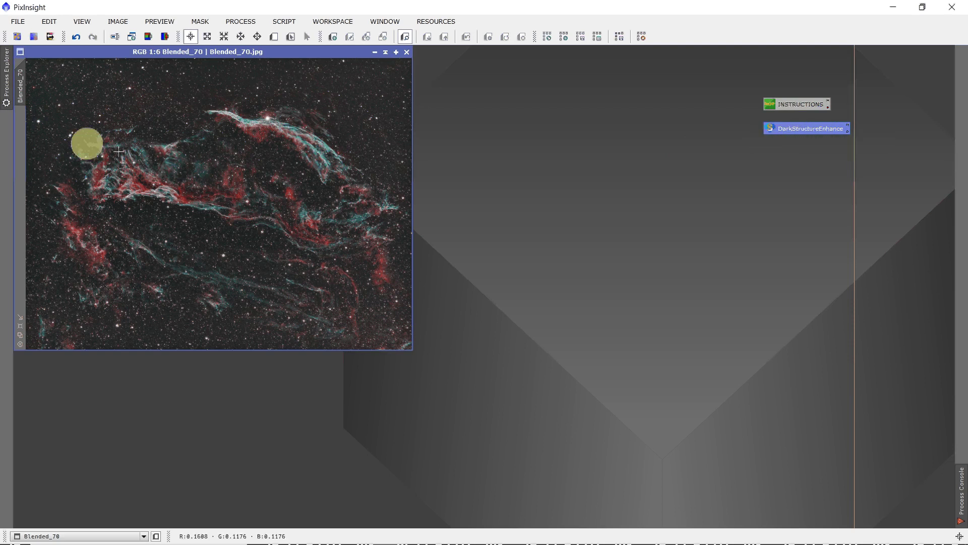
Collapse the Utilities and <Scripts> folders in Process Explorer and scroll to the top
click(5, 86)
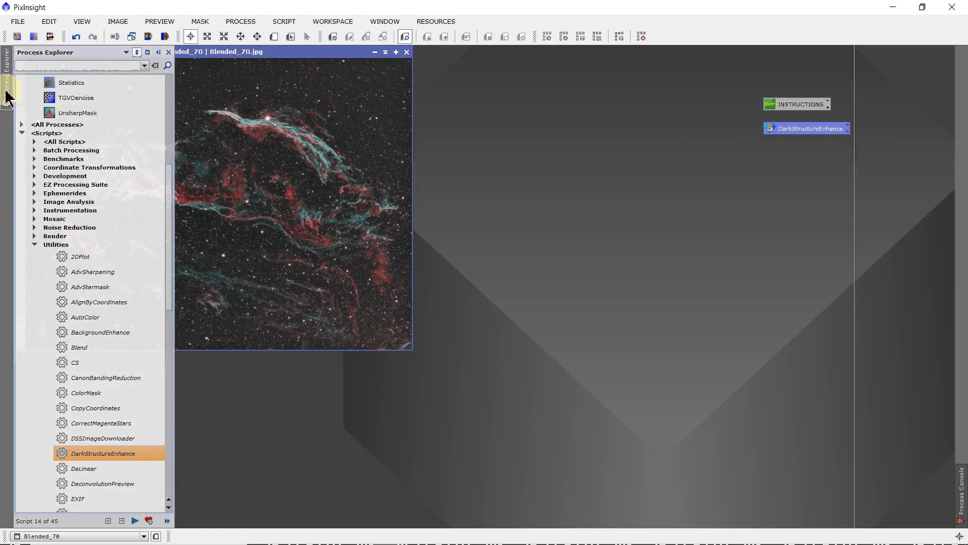
click(34, 245)
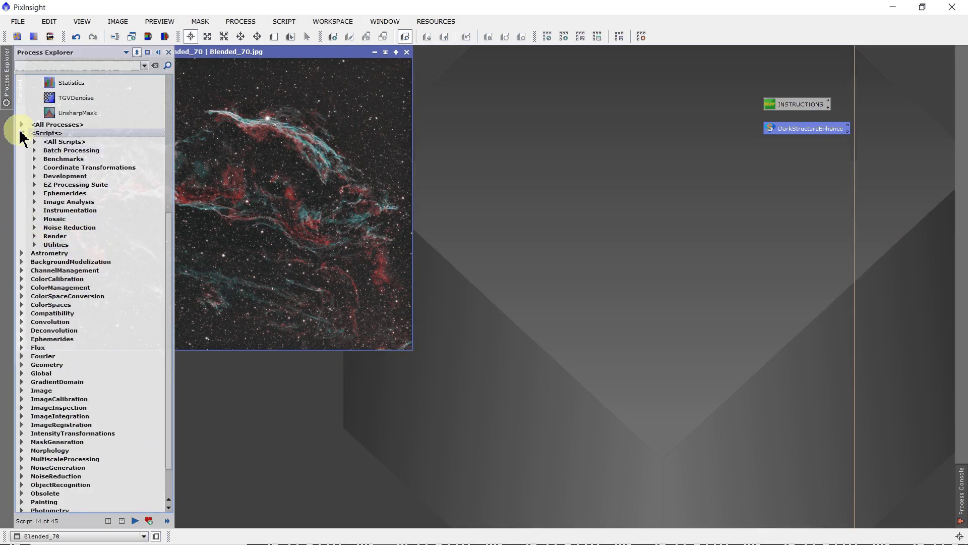
click(21, 133)
scroll(59, 151, up, 5)
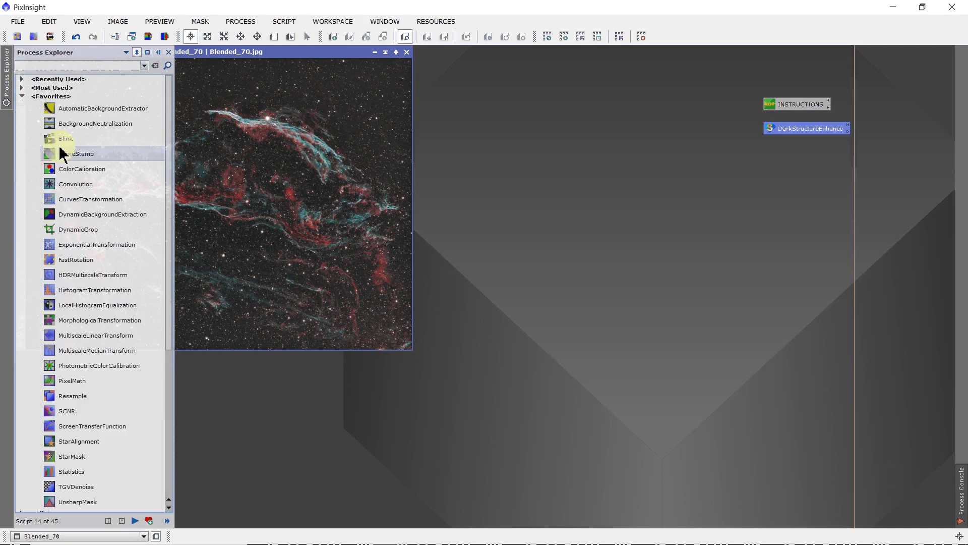